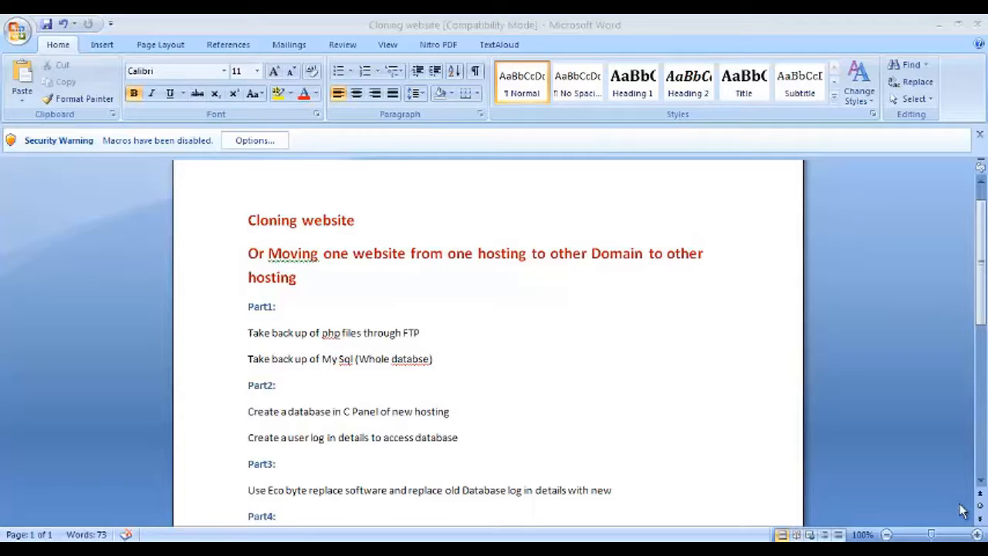
# Step: Review the Part2 steps in the Word 'Cloning website' notes, then bring up the HostGator Control Panel in Firefox
pyautogui.click(280, 397)
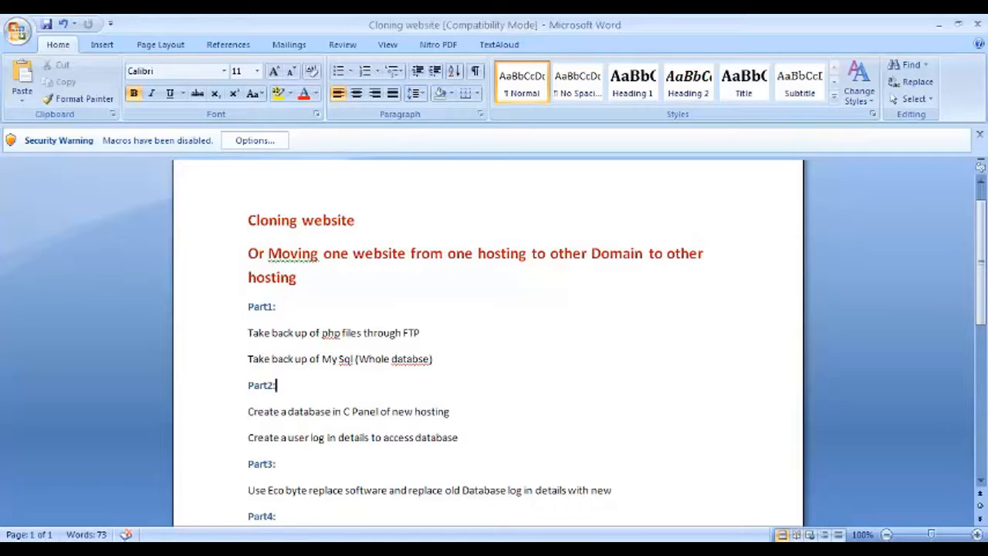
pyautogui.click(303, 550)
# Step: Open MySQL Databases in a new browser tab and place the cursor in the New Database field
pyautogui.scroll(-10, 797, 384)
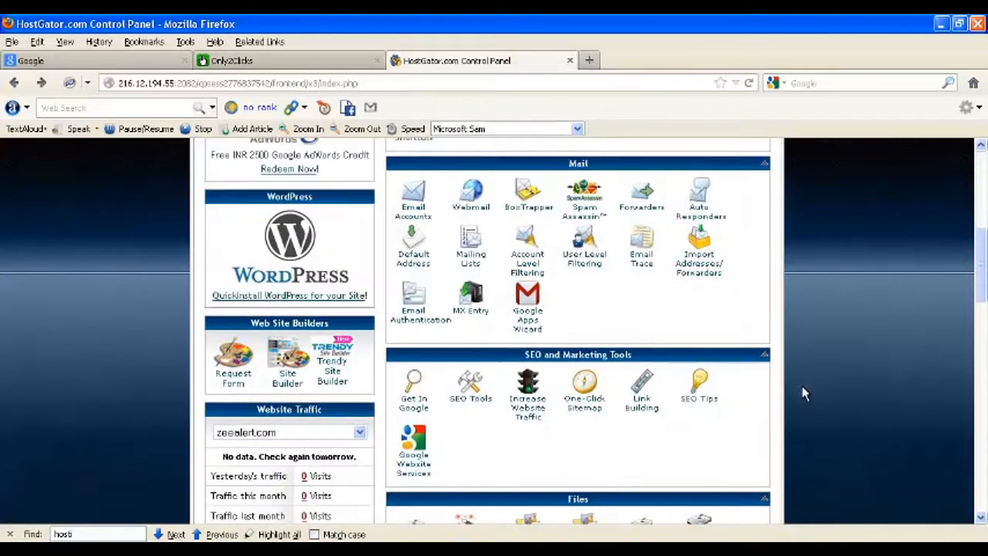
pyautogui.scroll(-6, 787, 389)
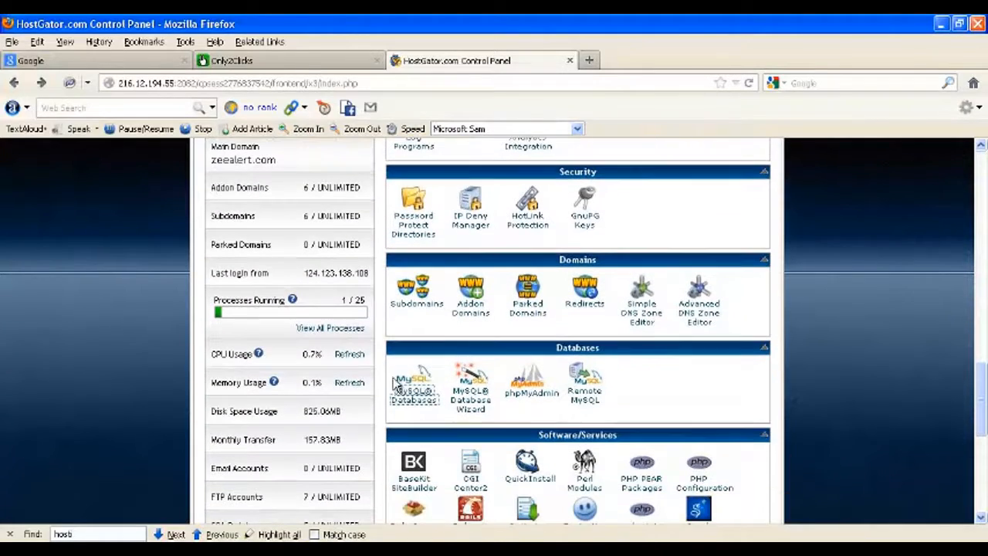
pyautogui.rightClick(415, 394)
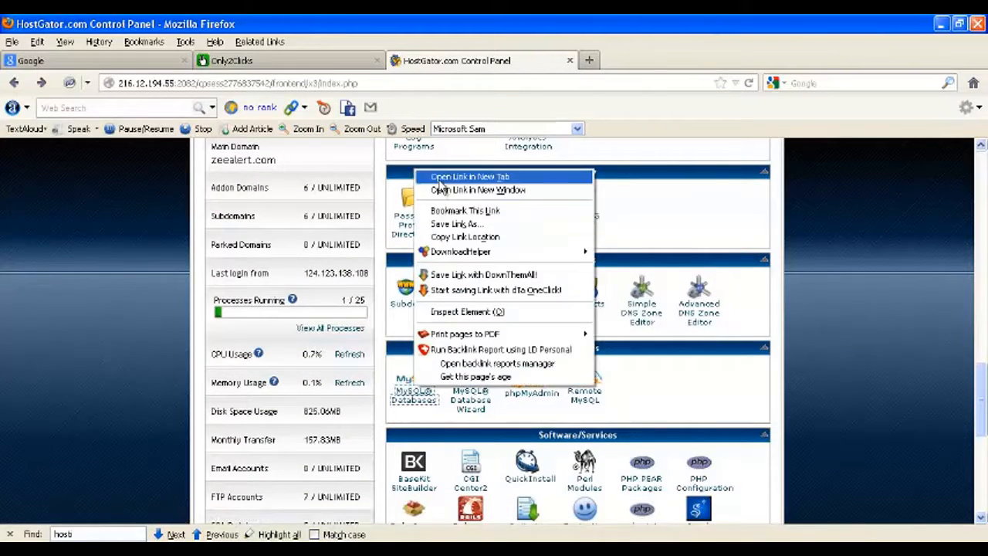
pyautogui.click(470, 176)
pyautogui.click(614, 65)
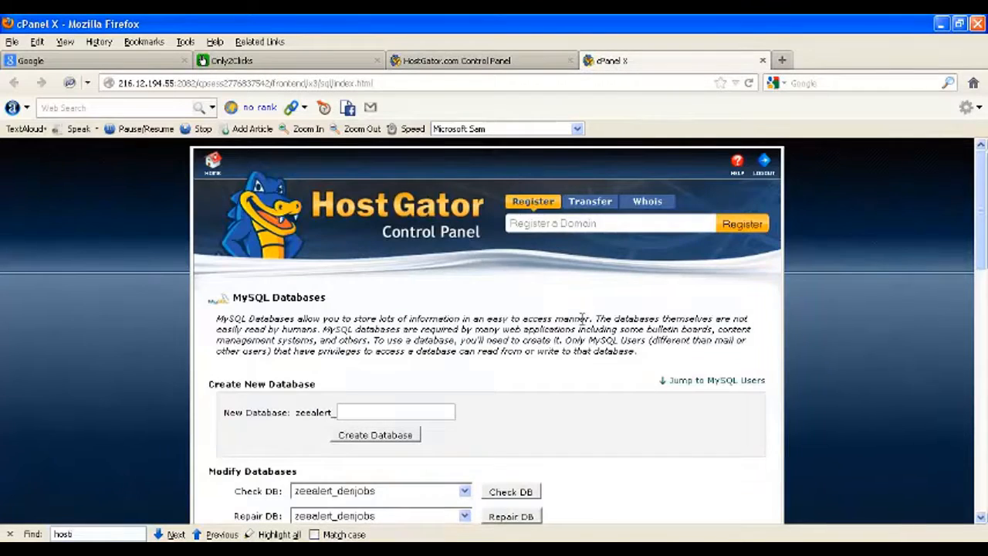
pyautogui.scroll(-10, 584, 336)
pyautogui.scroll(10, 585, 336)
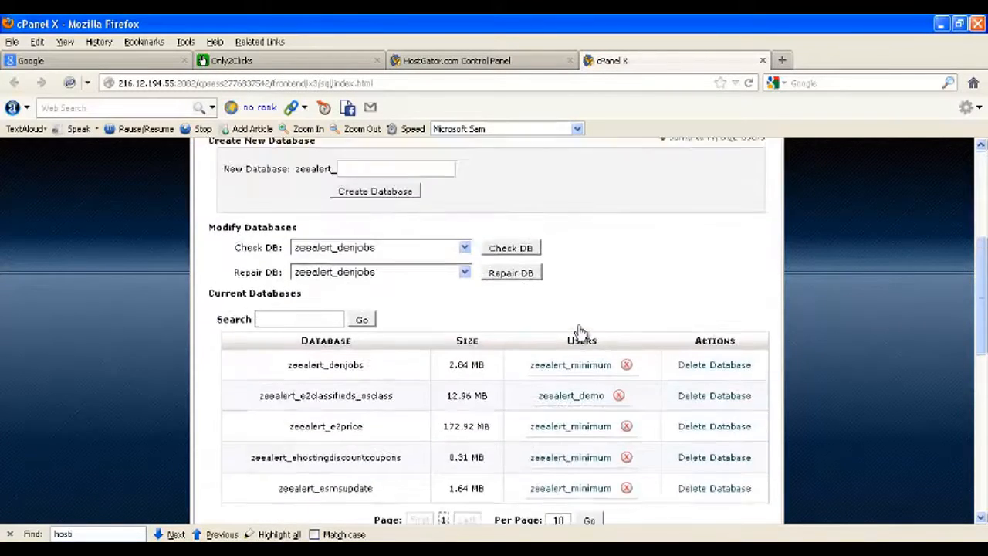
pyautogui.click(394, 411)
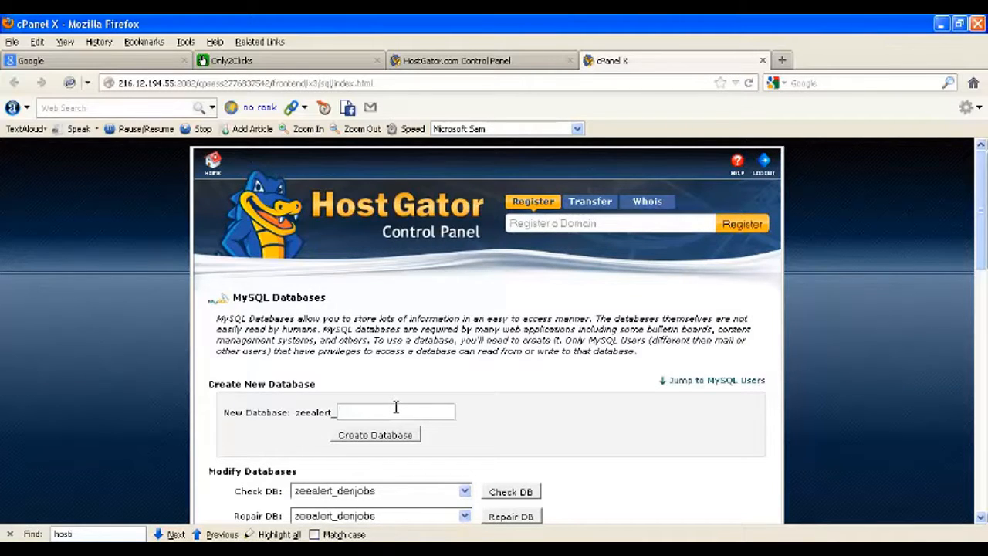
# Step: Create the database zeealert_webcet from the name 'webcet' and return to the MySQL Databases page
pyautogui.write('webcet')
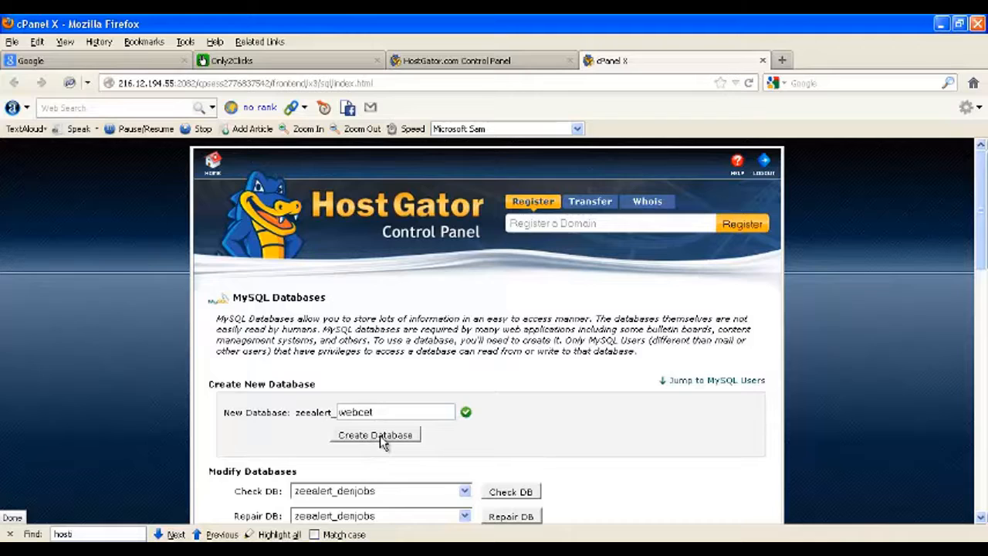
pyautogui.click(381, 437)
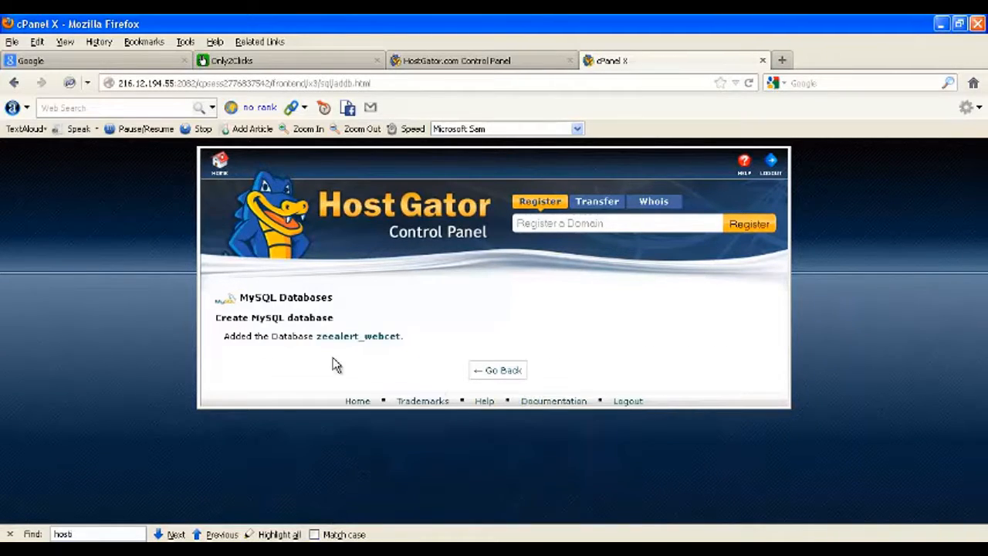
pyautogui.click(508, 373)
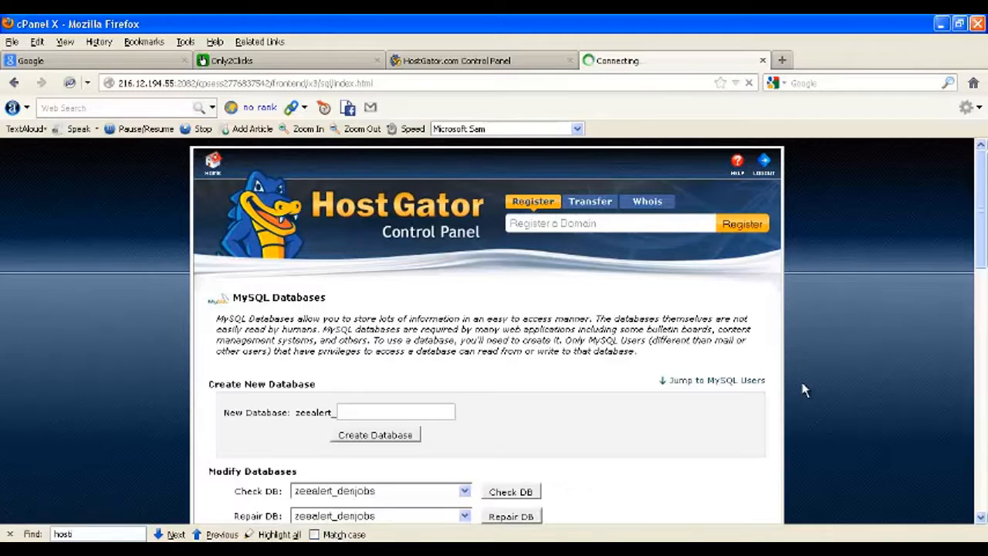
# Step: Enter 'webcet' as the new MySQL username and type the user's password into both password fields
pyautogui.scroll(-5, 864, 392)
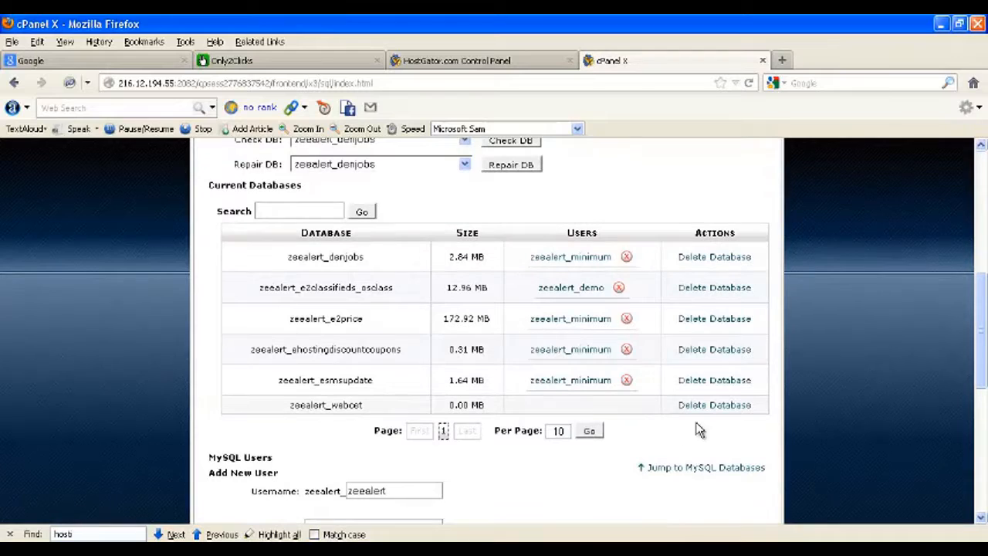
pyautogui.scroll(-3, 767, 426)
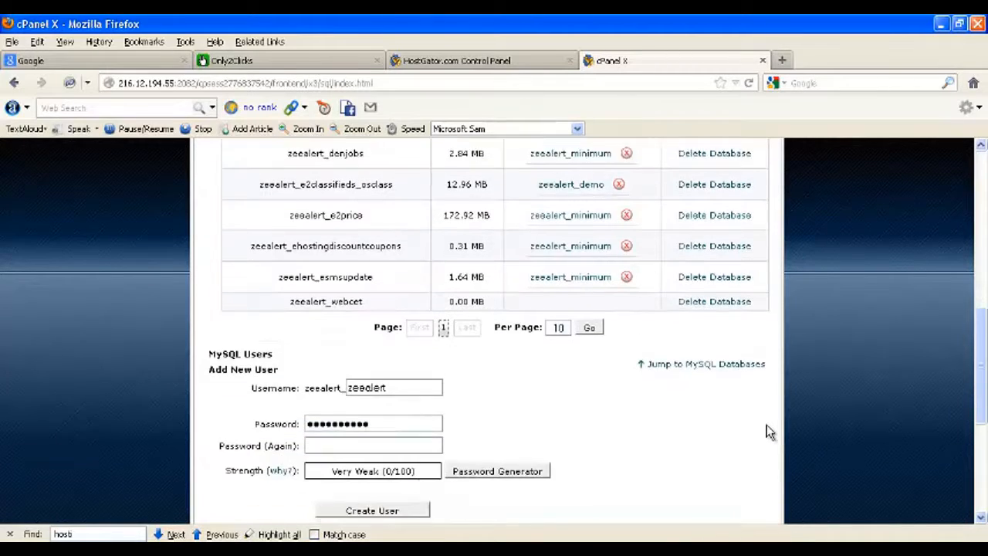
pyautogui.scroll(-2, 764, 430)
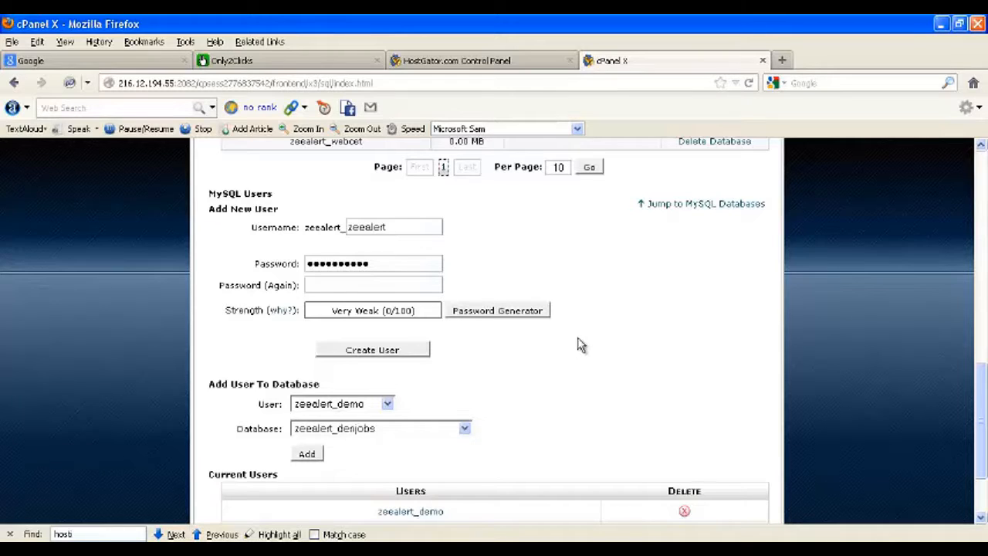
pyautogui.scroll(2, 564, 348)
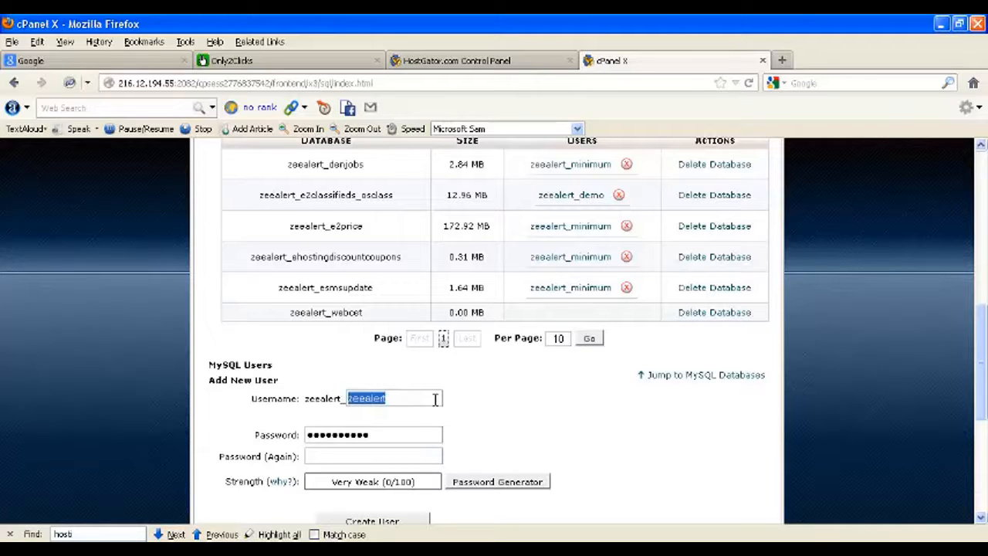
pyautogui.write('webcet')
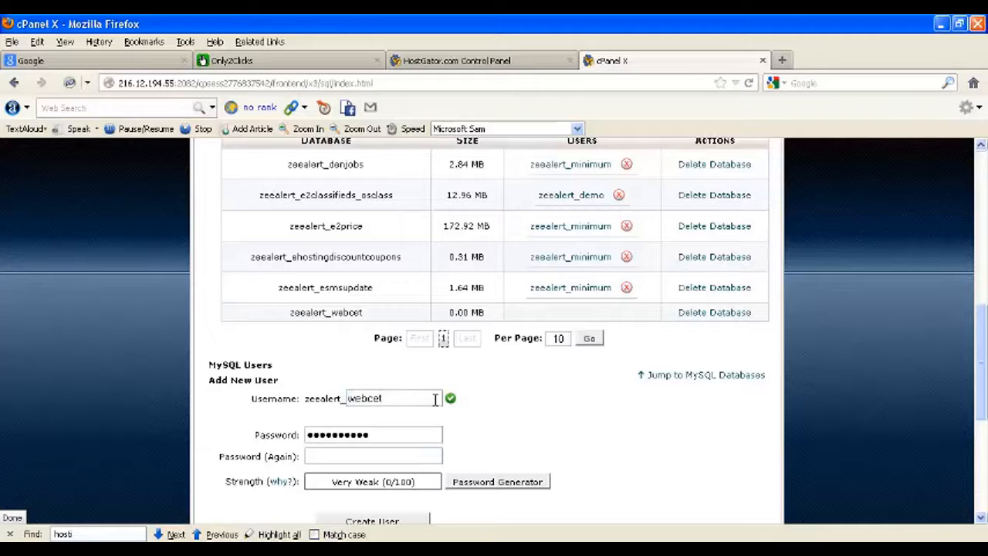
pyautogui.moveTo(390, 436); pyautogui.dragTo(104, 433)
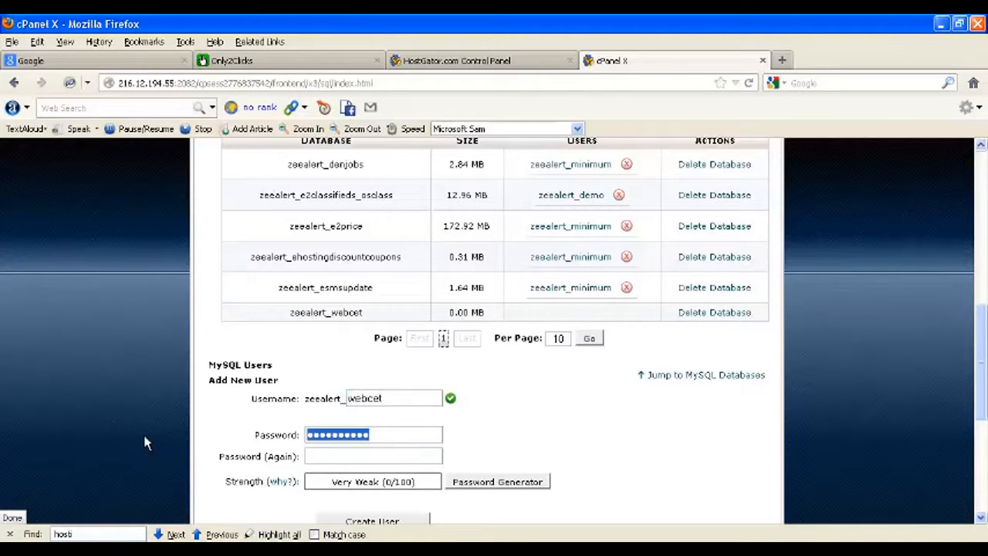
pyautogui.write('a')
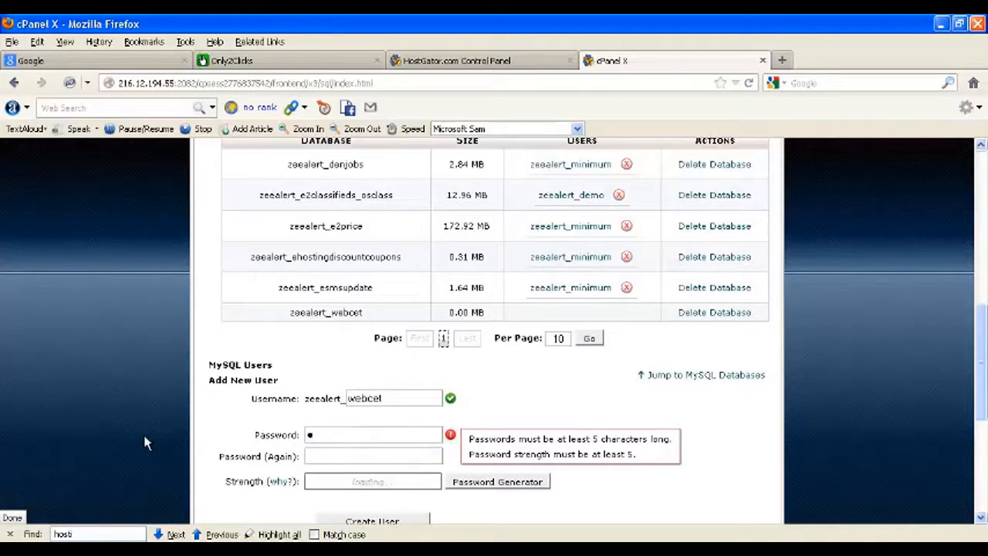
pyautogui.write('bcd')
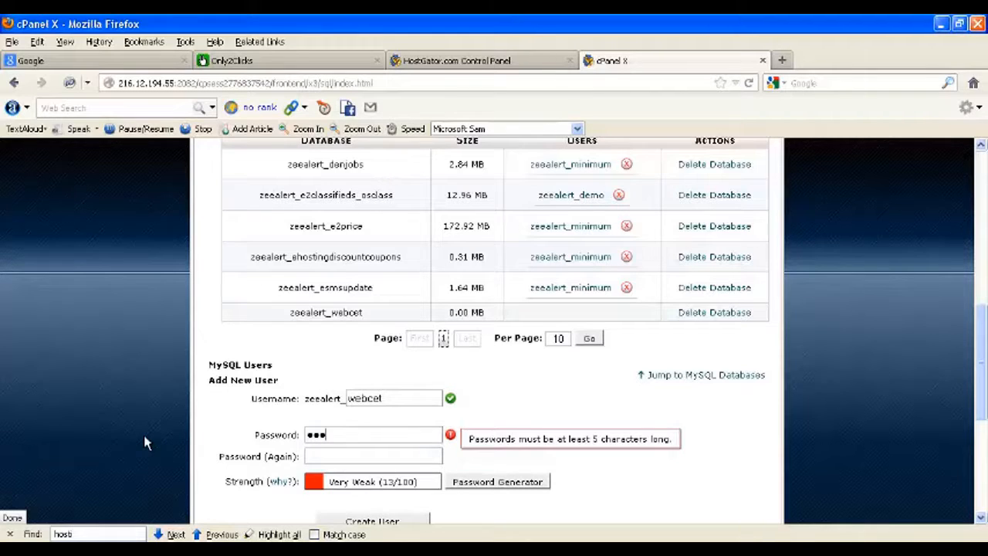
pyautogui.write('efghi')
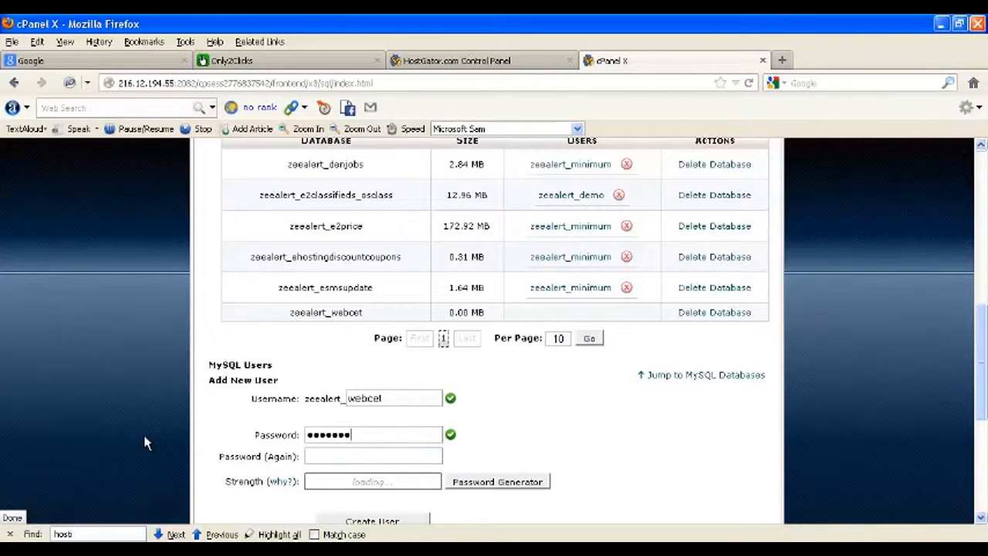
pyautogui.click(340, 454)
pyautogui.write('a')
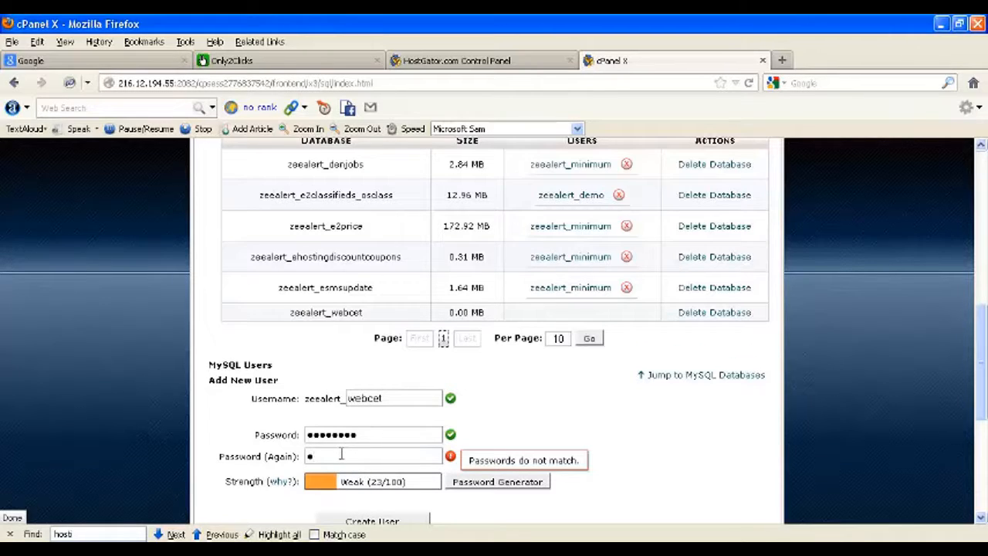
pyautogui.write('bcdefghi')
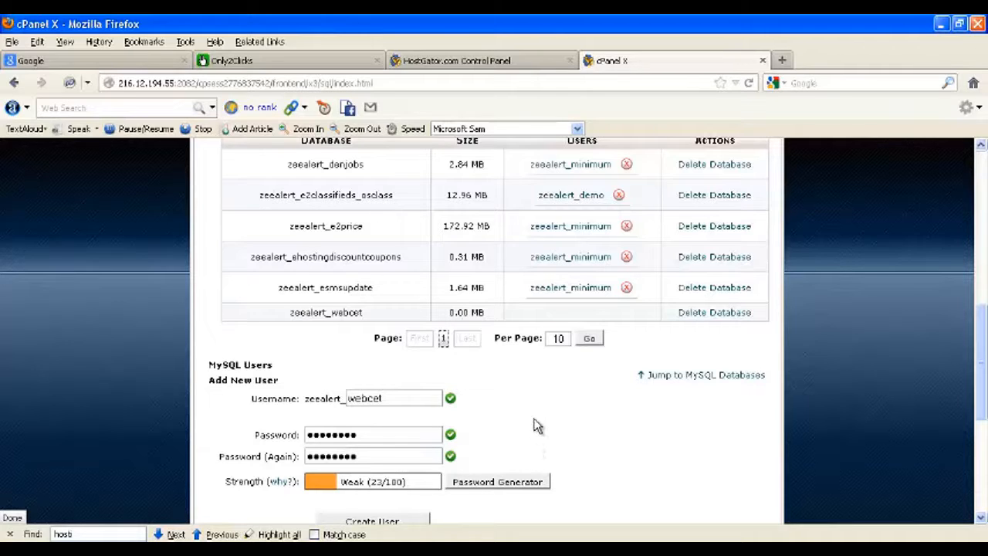
# Step: Create the zeealert_webcet user, decline saving the password, and go back to MySQL Databases
pyautogui.scroll(-2, 533, 429)
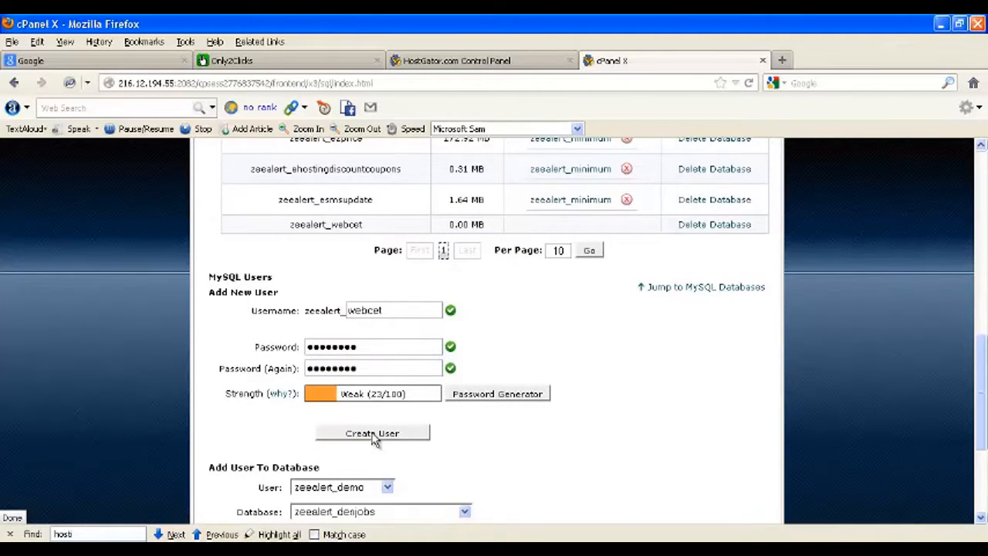
pyautogui.click(372, 434)
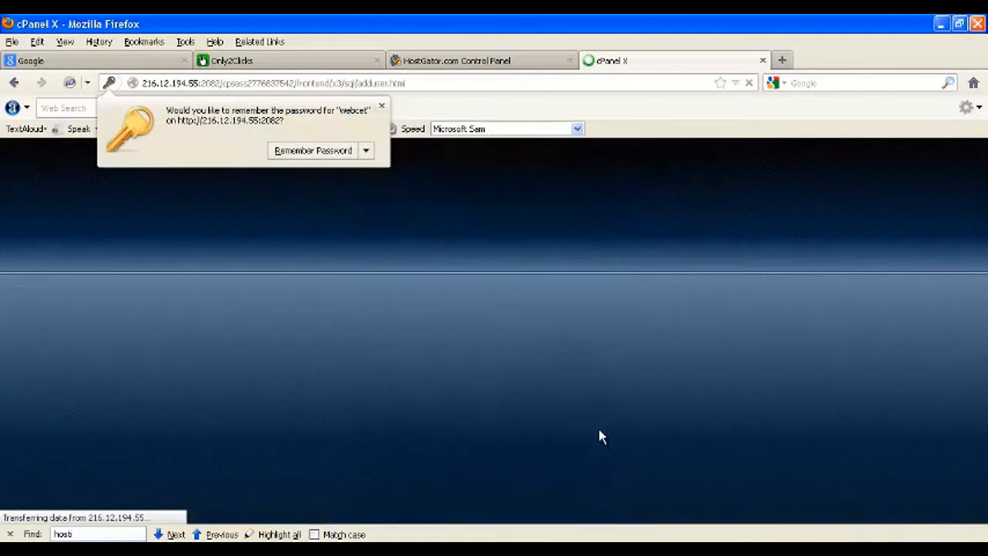
pyautogui.click(381, 106)
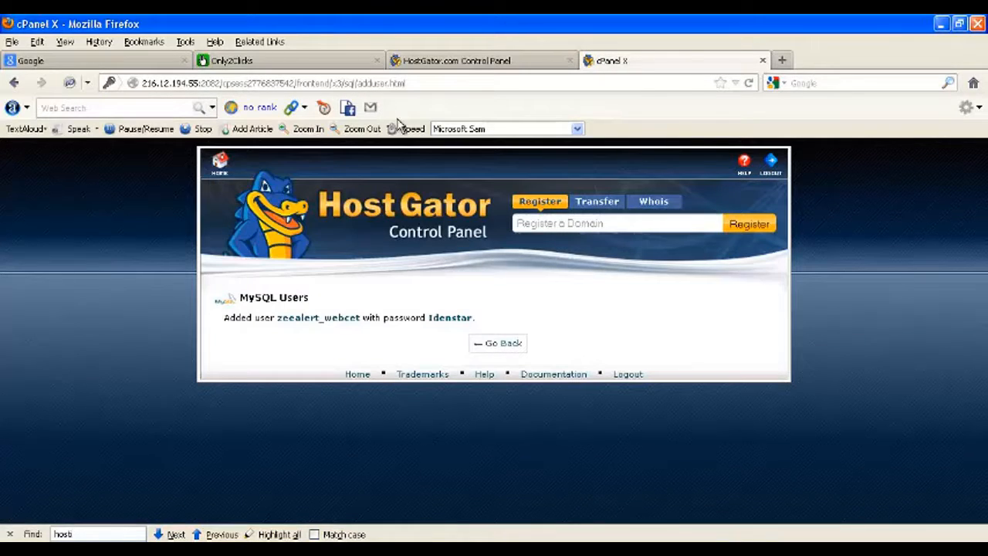
pyautogui.click(506, 345)
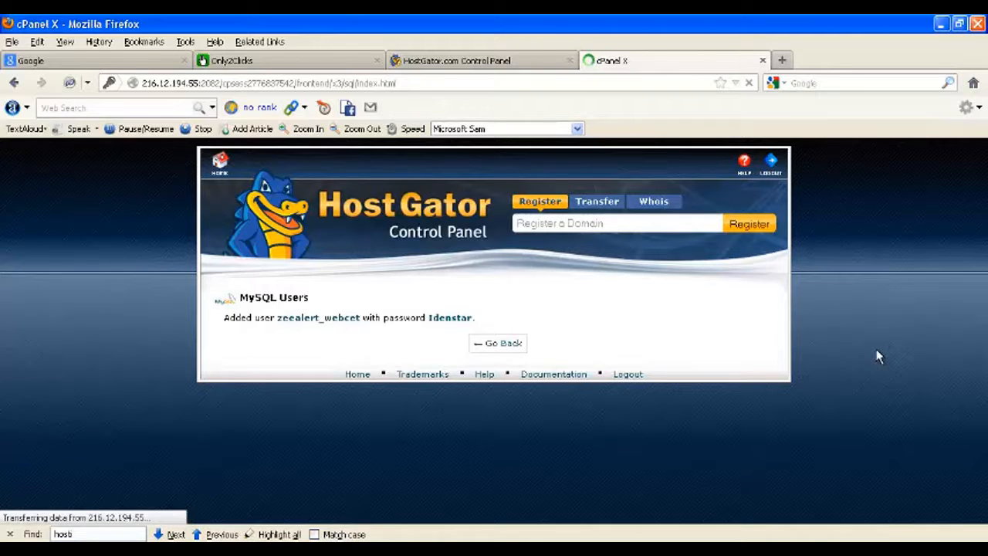
pyautogui.scroll(-5, 875, 356)
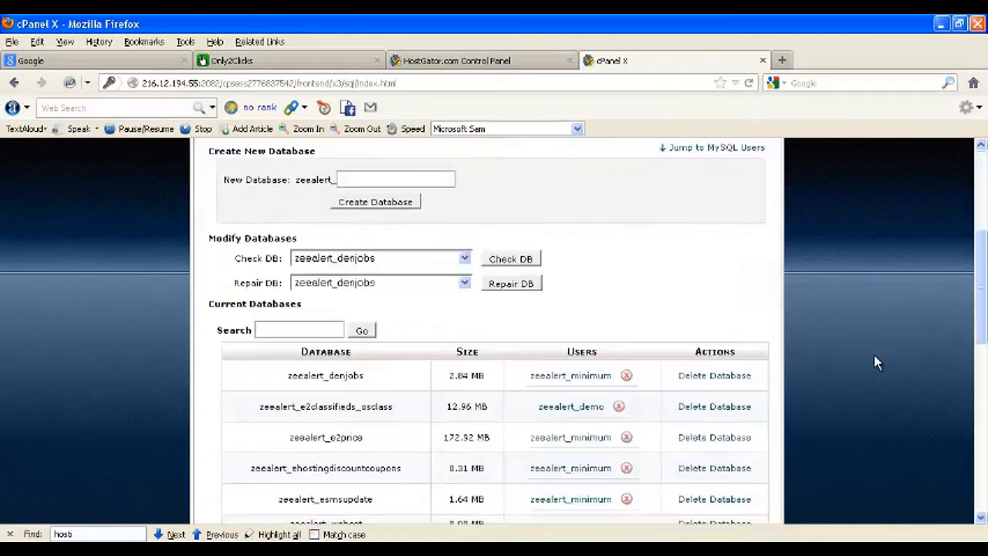
# Step: Under Add User To Database, pair user zeealert_webcet with database zeealert_webcet and add it
pyautogui.scroll(-10, 877, 363)
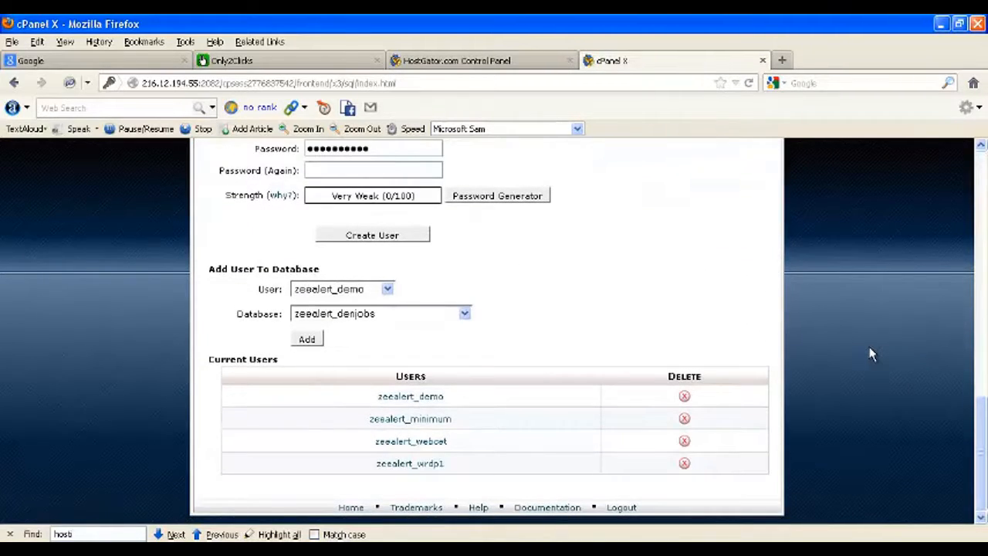
pyautogui.click(389, 295)
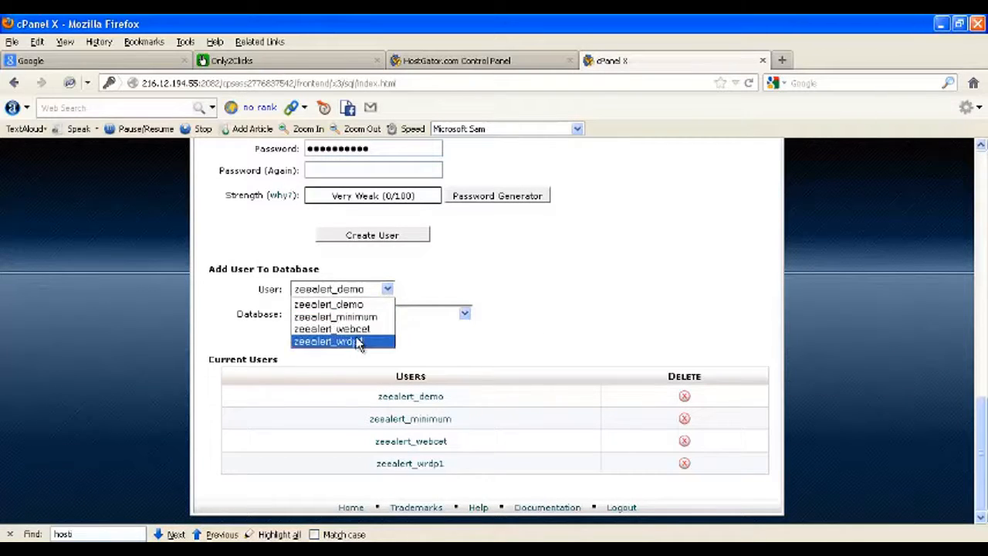
pyautogui.click(395, 328)
pyautogui.click(466, 315)
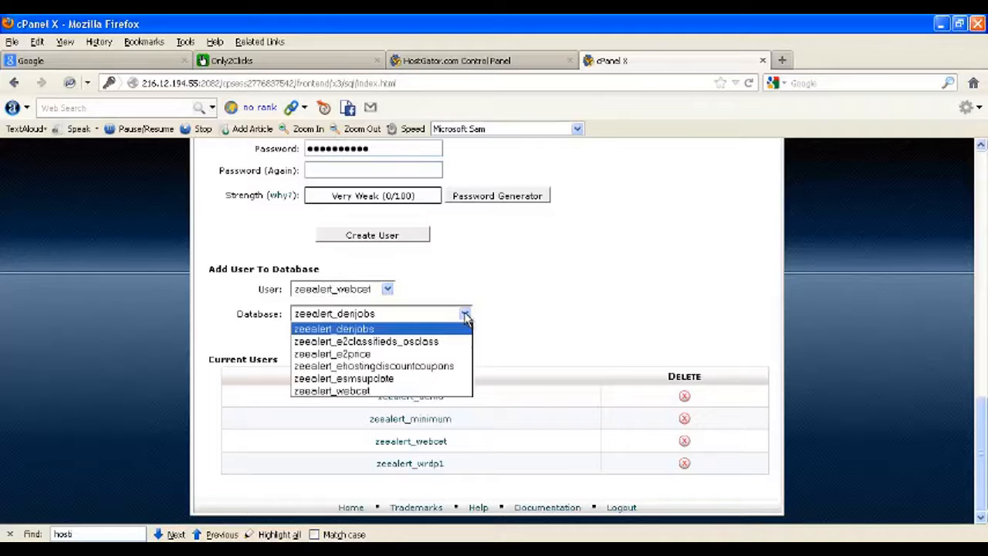
pyautogui.click(365, 393)
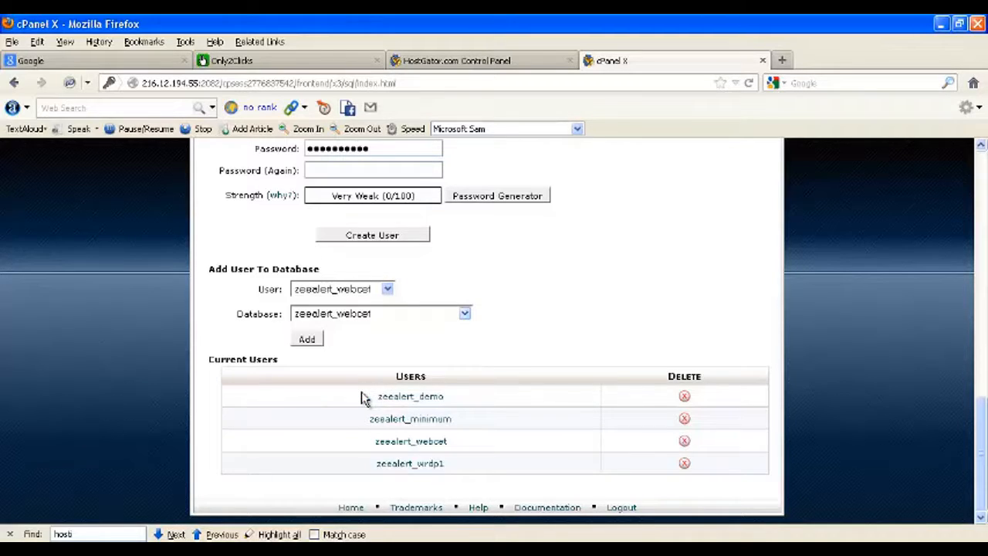
pyautogui.click(388, 290)
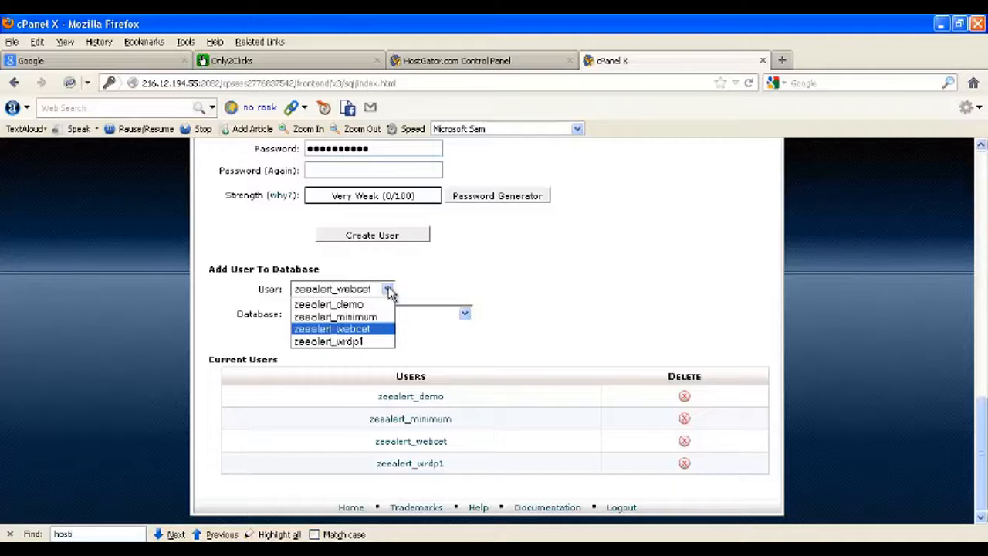
pyautogui.click(389, 291)
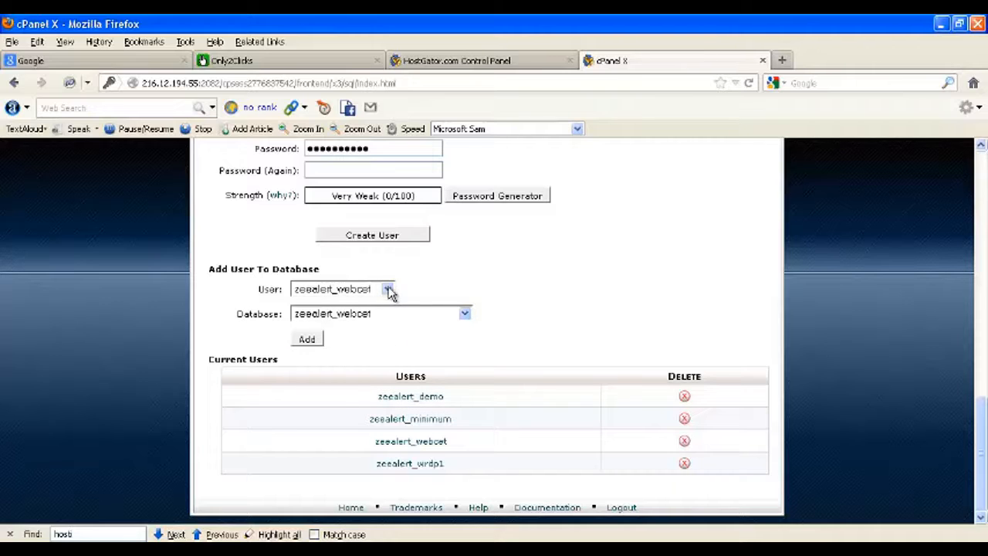
pyautogui.click(467, 317)
pyautogui.click(467, 318)
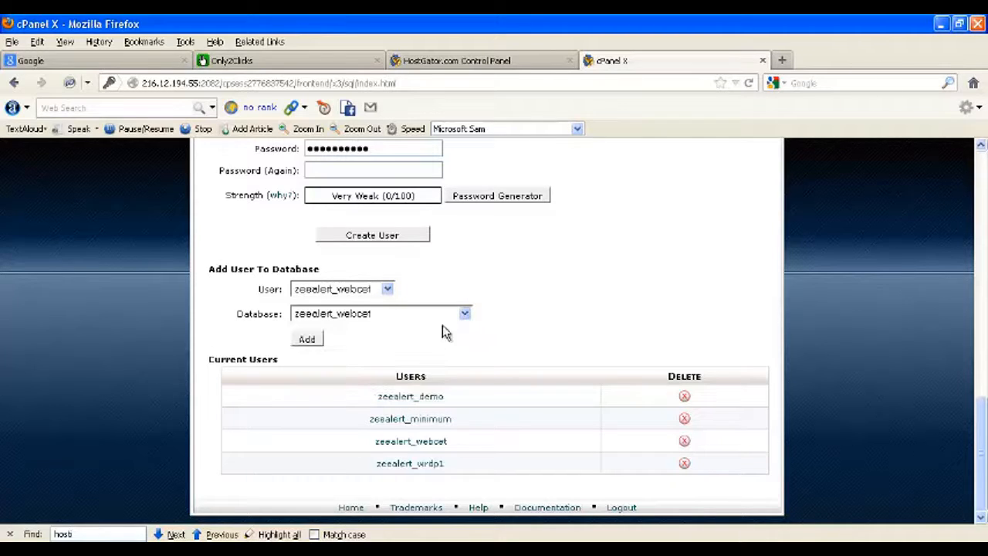
pyautogui.click(309, 343)
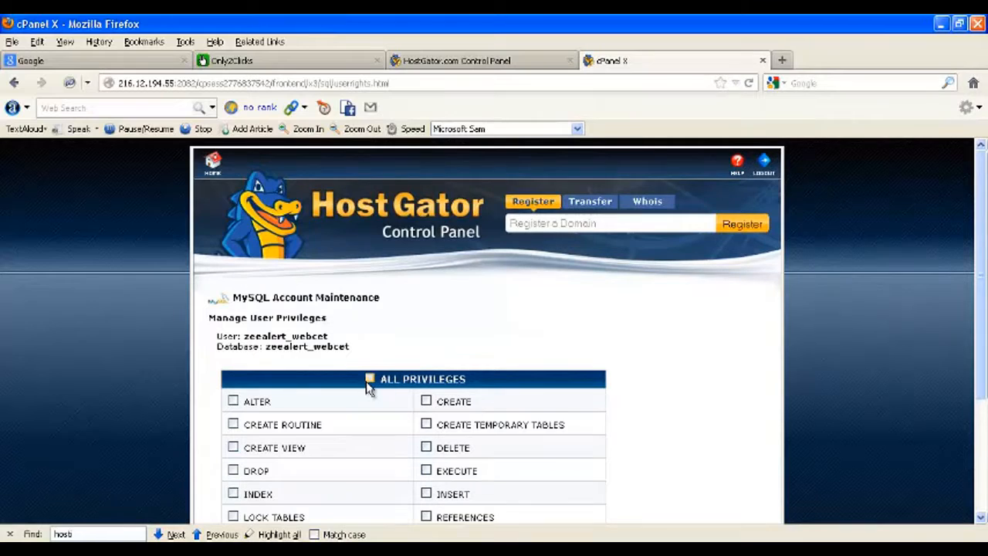
# Step: Grant zeealert_webcet ALL PRIVILEGES on the zeealert_webcet database, save, and return to the Word notes
pyautogui.click(370, 380)
pyautogui.scroll(-4, 690, 375)
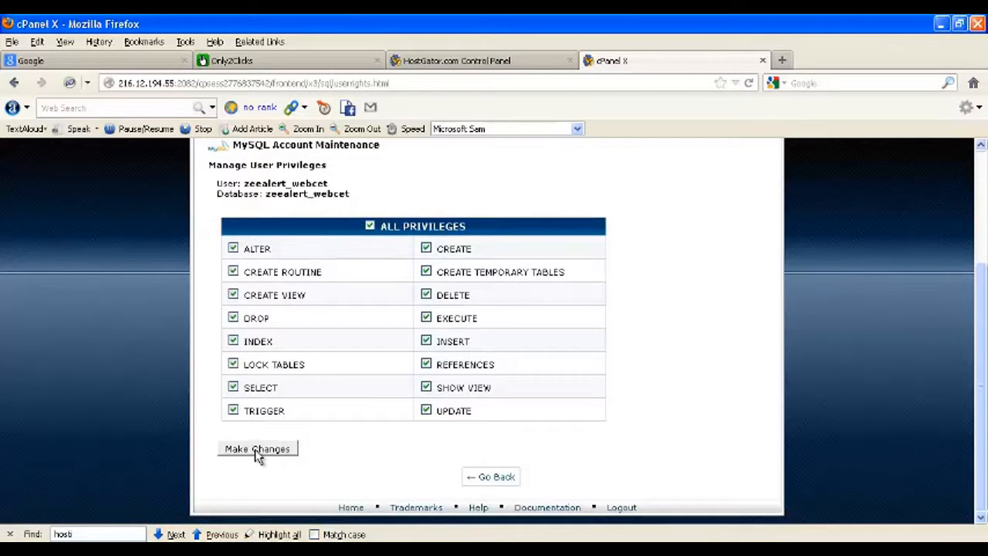
pyautogui.click(259, 454)
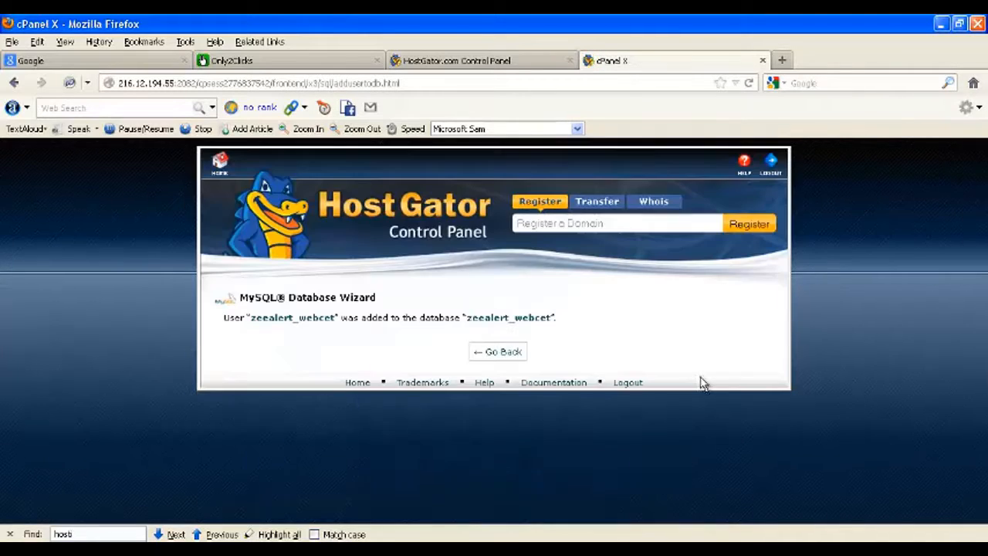
pyautogui.click(501, 354)
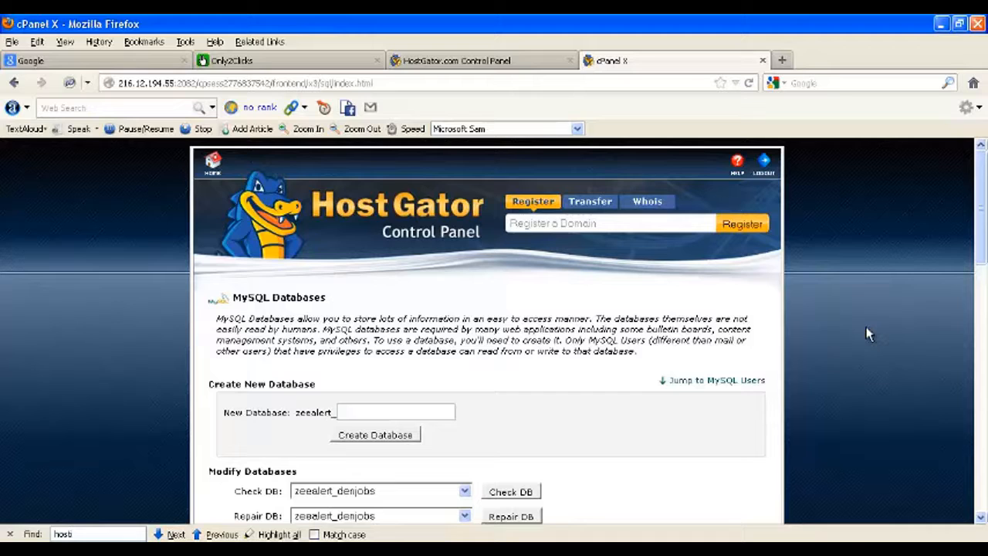
pyautogui.click(695, 549)
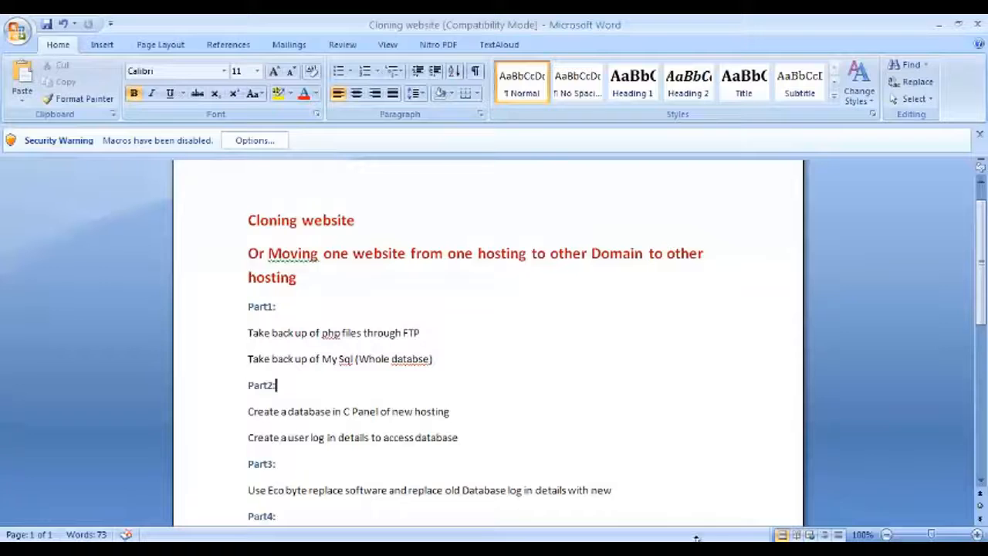